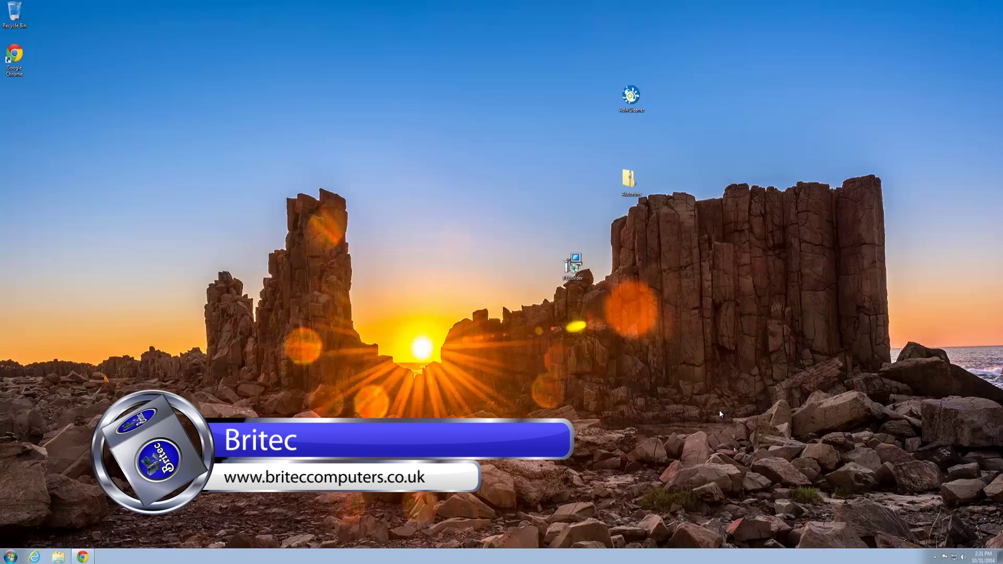
Step: Minimize the AOMEI download page, reposition the PEBuilder installer on the desktop, and launch it
click(82, 556)
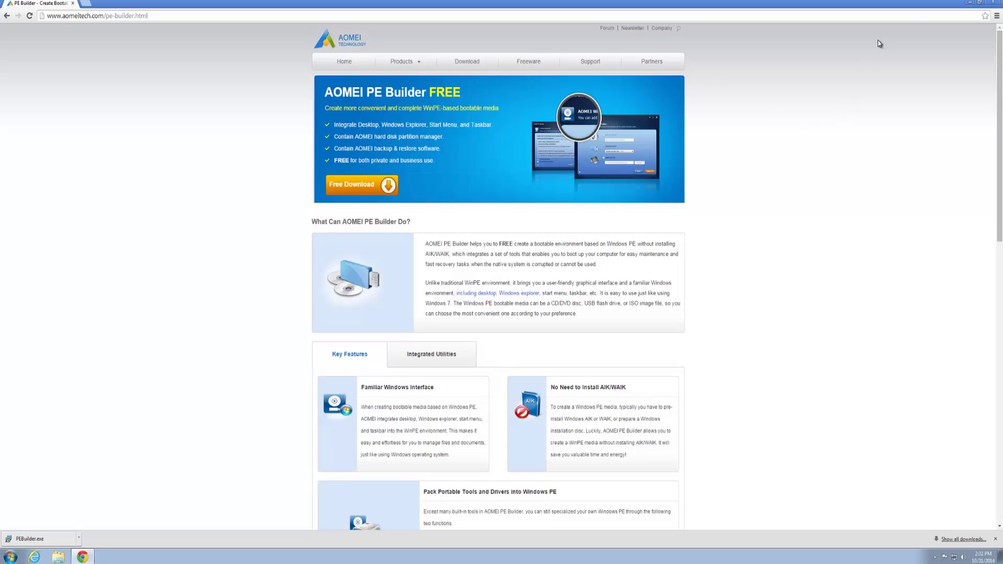
click(969, 4)
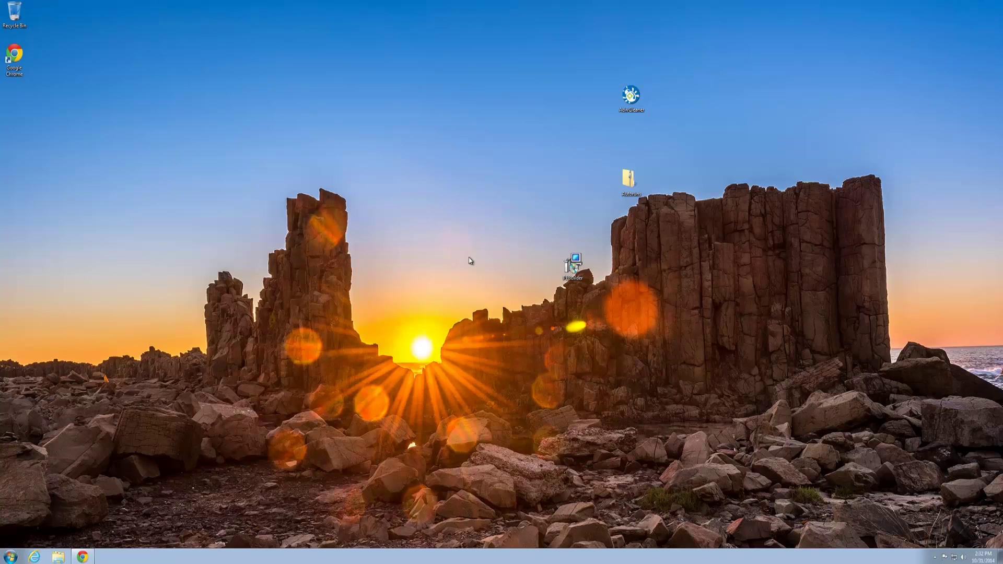
drag(575, 261, 457, 194)
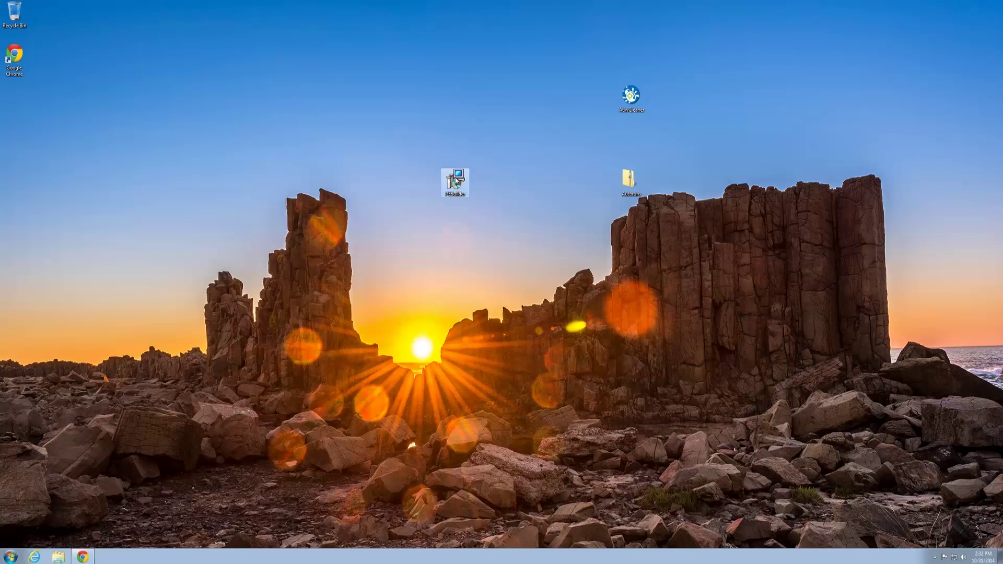
double_click(456, 181)
Step: Approve UAC, accept the licence, keep default folders and desktop icon, install, and finish
click(523, 288)
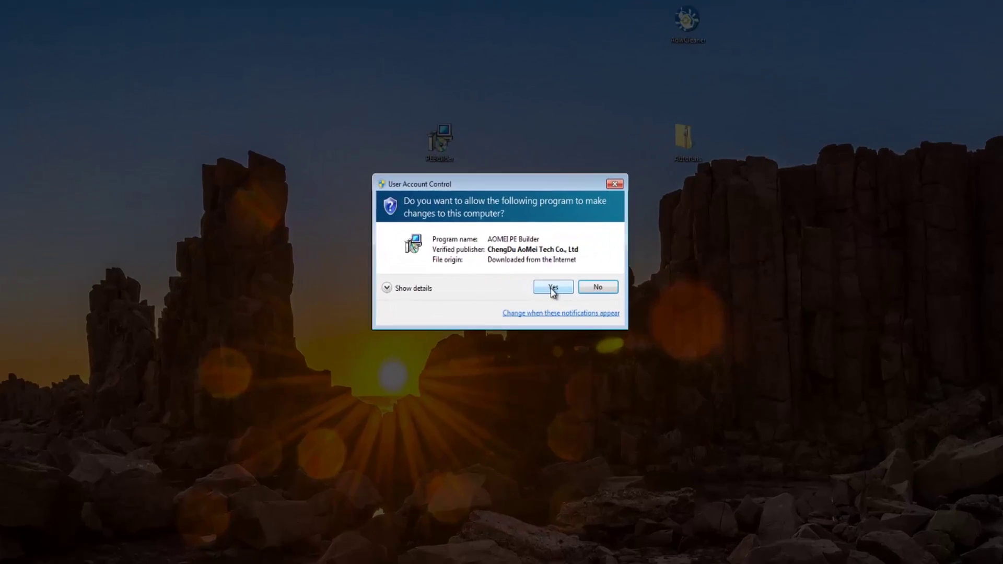
click(541, 284)
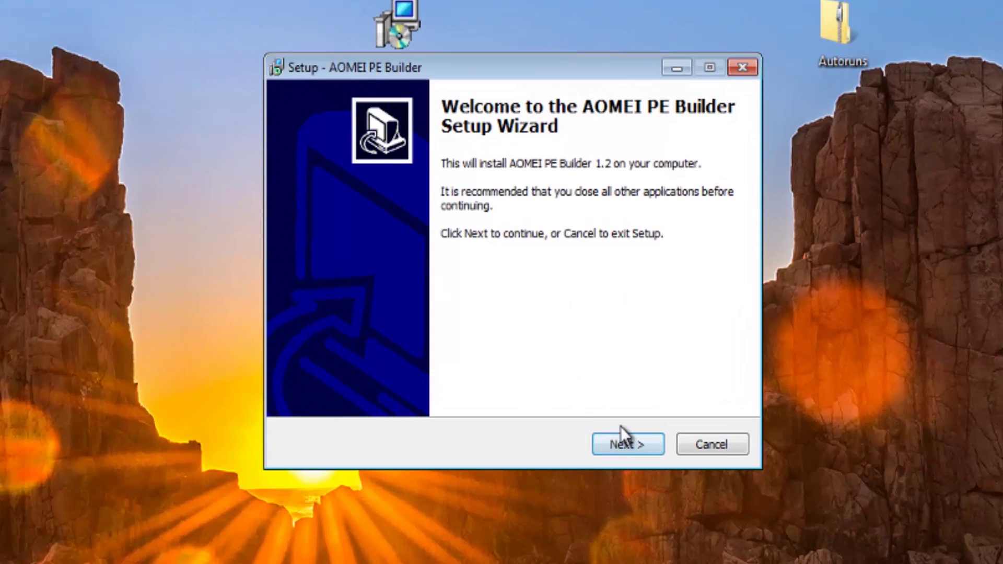
click(632, 450)
click(416, 379)
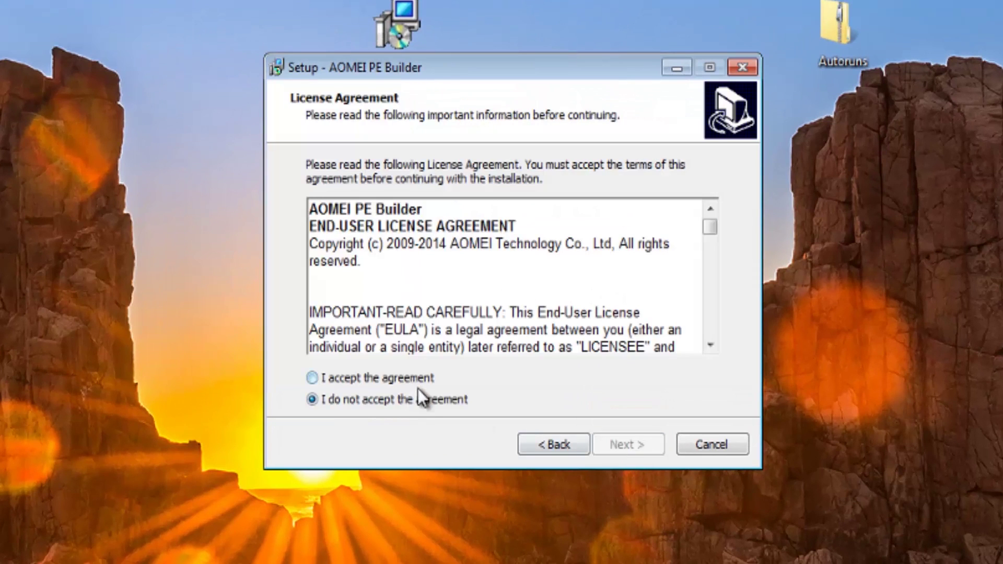
click(628, 443)
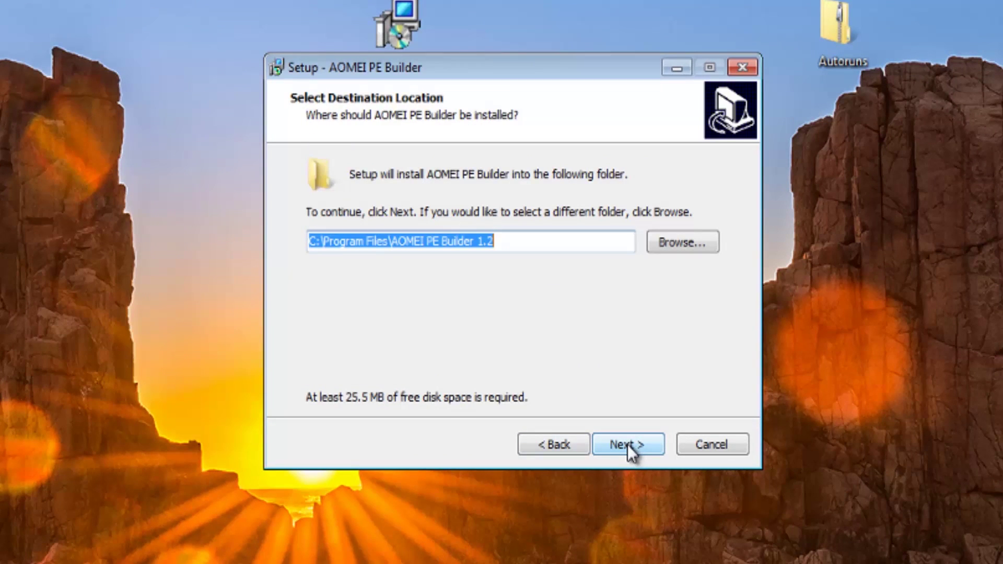
click(628, 444)
click(628, 444)
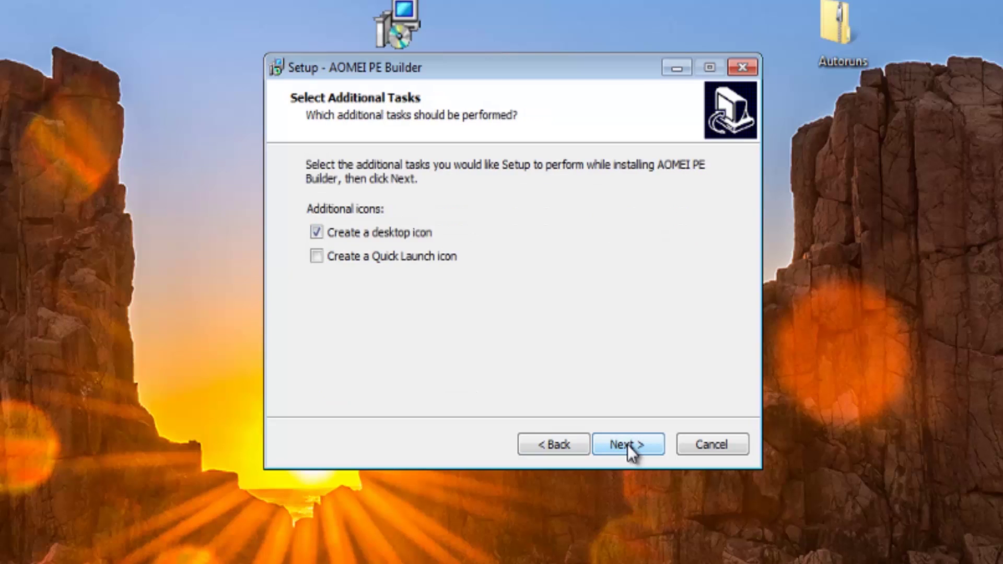
click(628, 444)
click(628, 444)
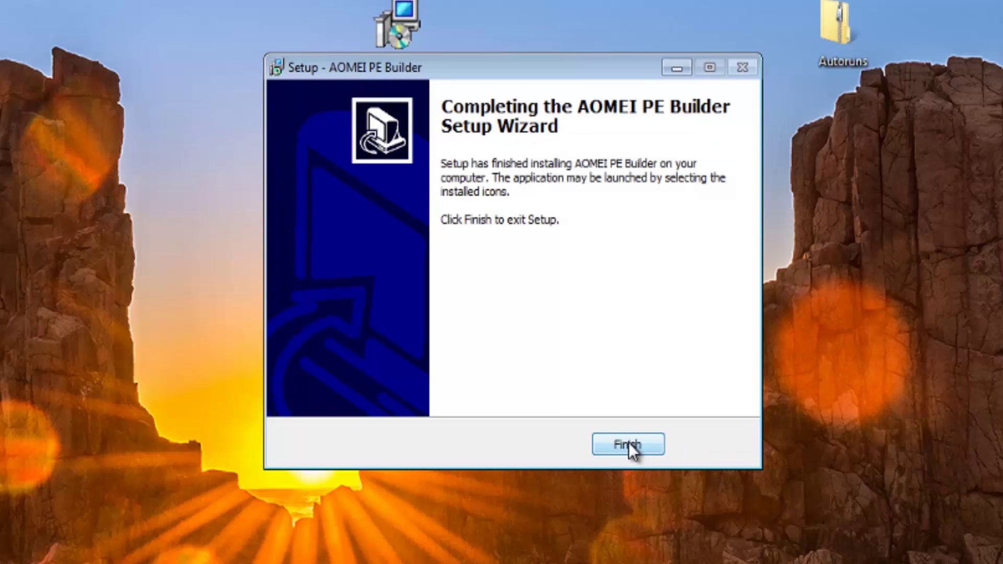
click(630, 444)
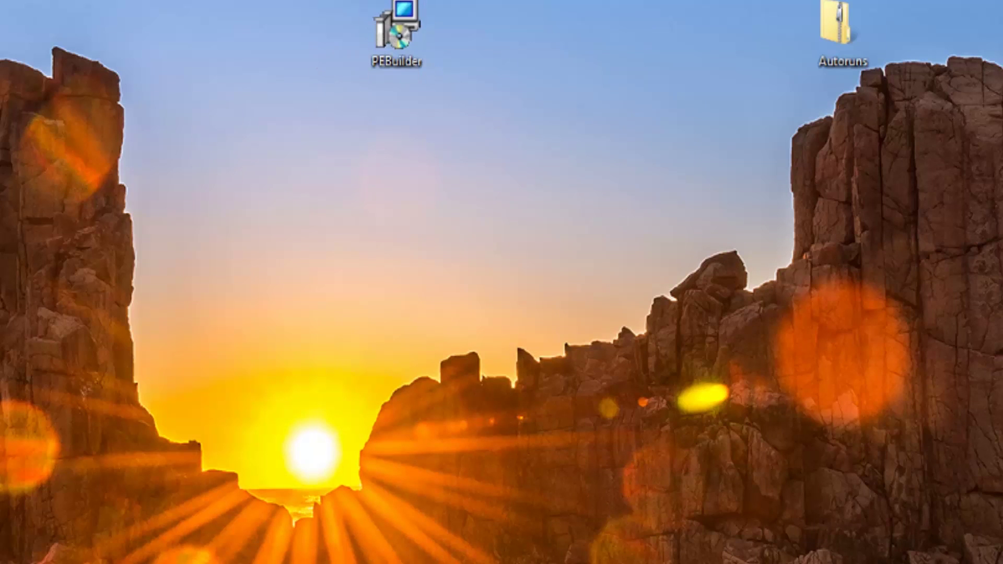
Step: Start AOMEI PE Builder, approve its UAC prompt, and move past the About page
key(Delete)
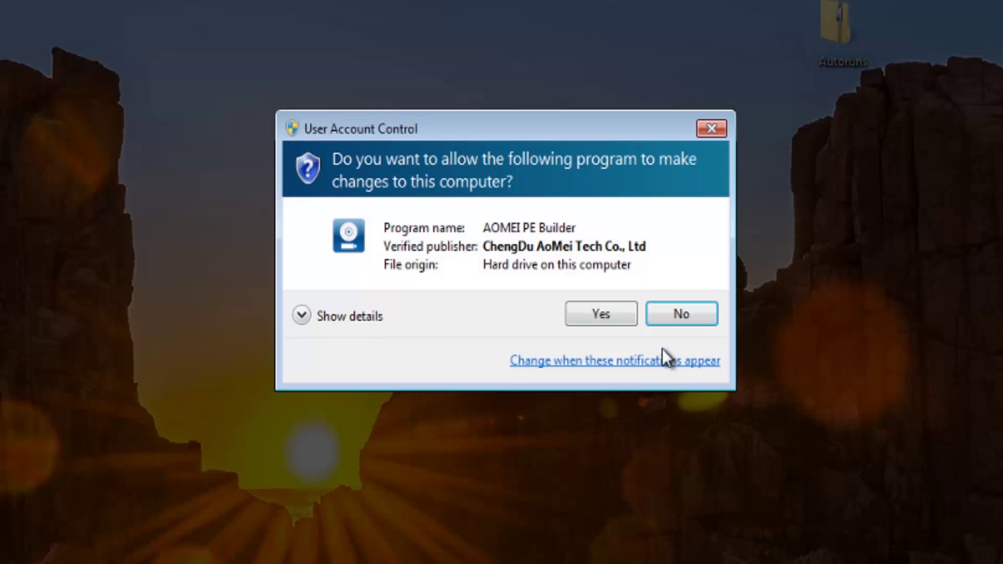
click(599, 314)
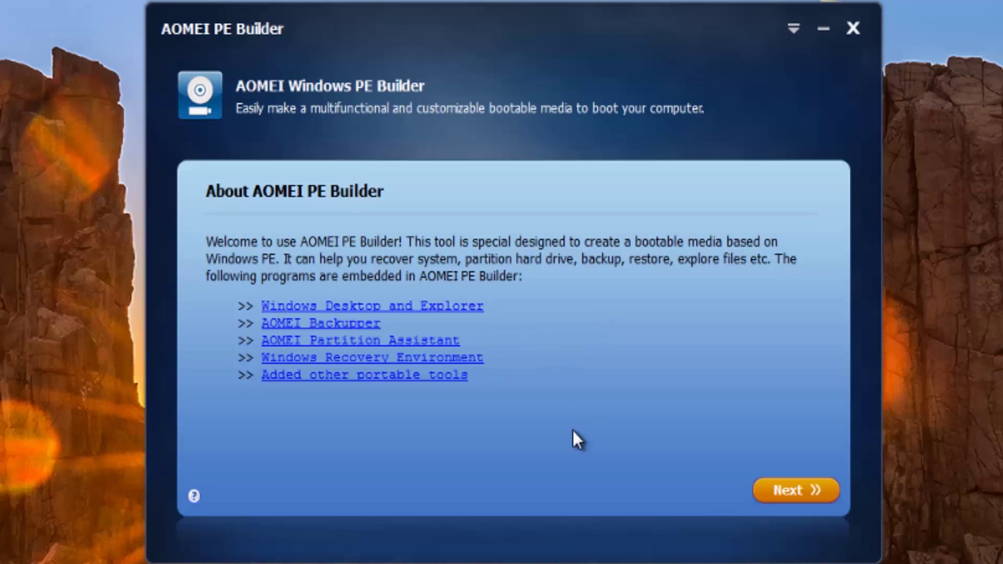
click(794, 487)
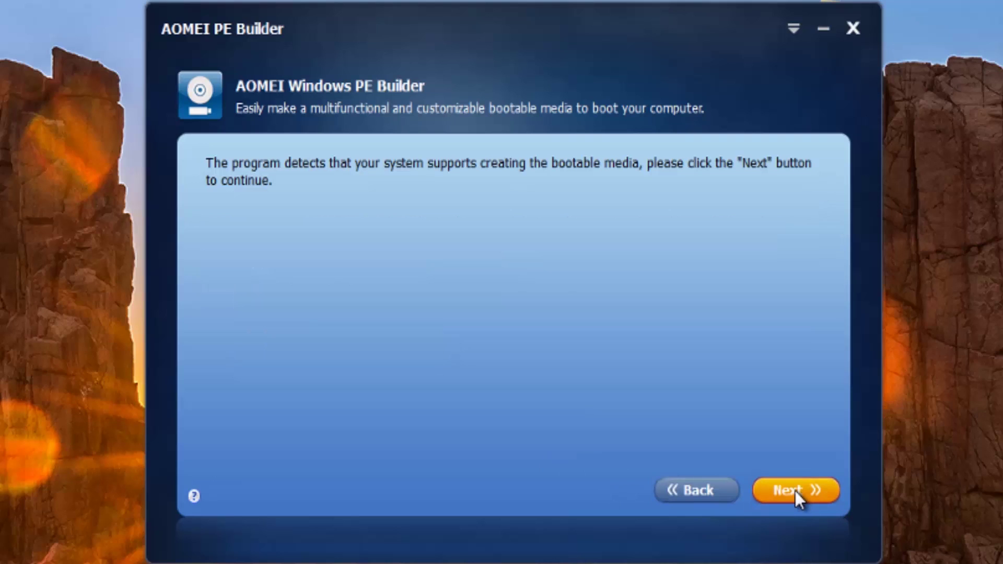
Step: Tick Everything under File tools, leave IrfanView and Q-Dir unticked, and review the Network tools
click(795, 491)
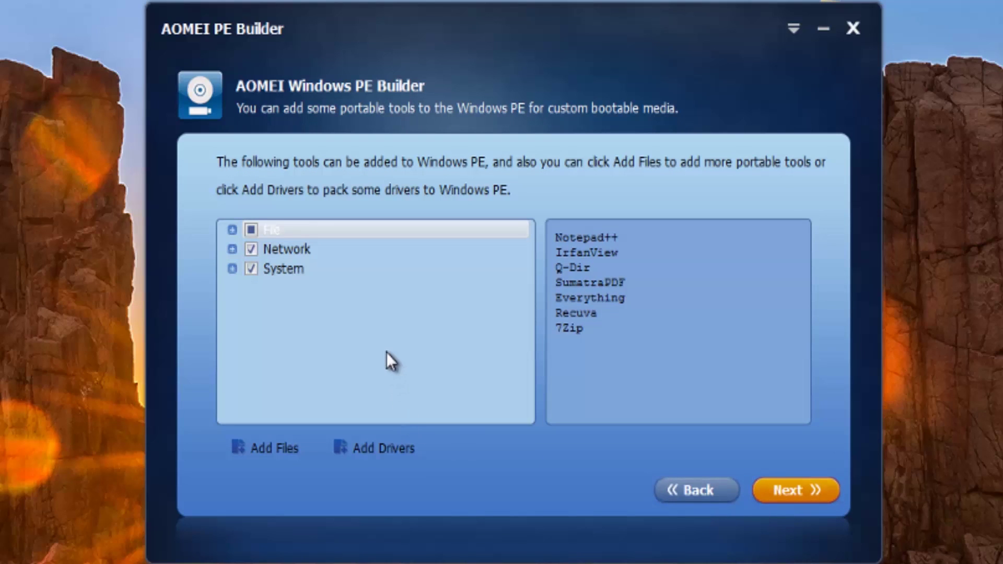
click(231, 231)
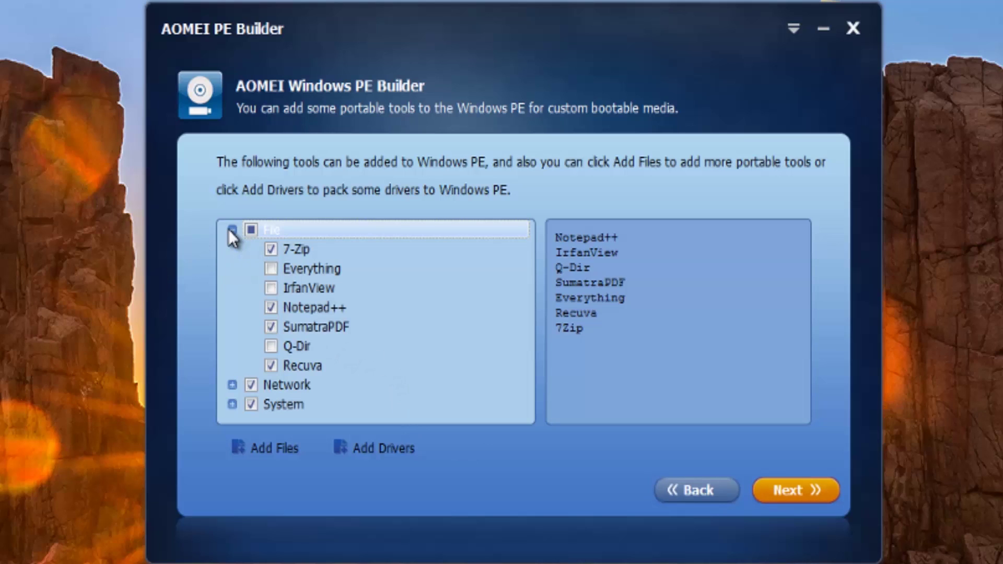
click(273, 269)
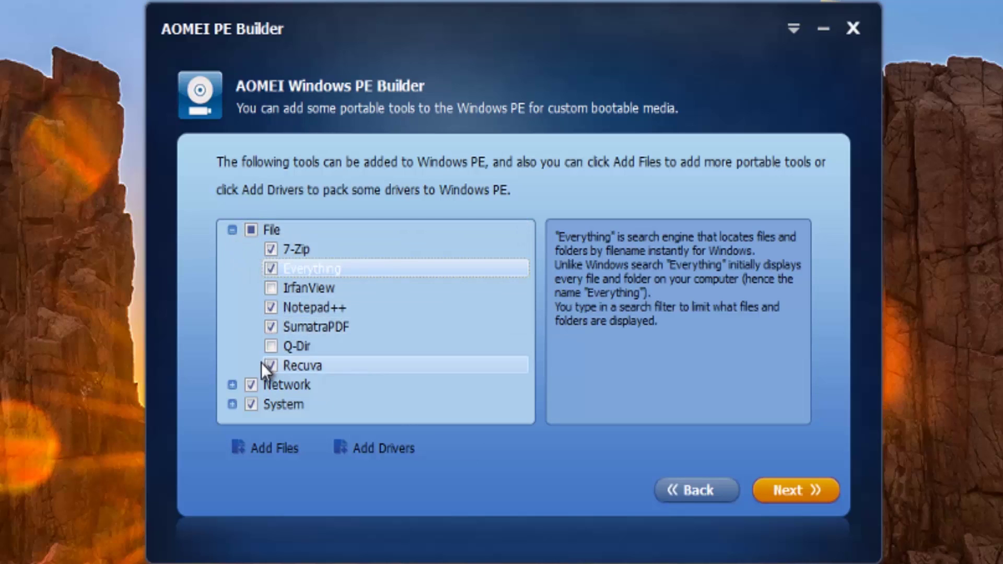
click(271, 307)
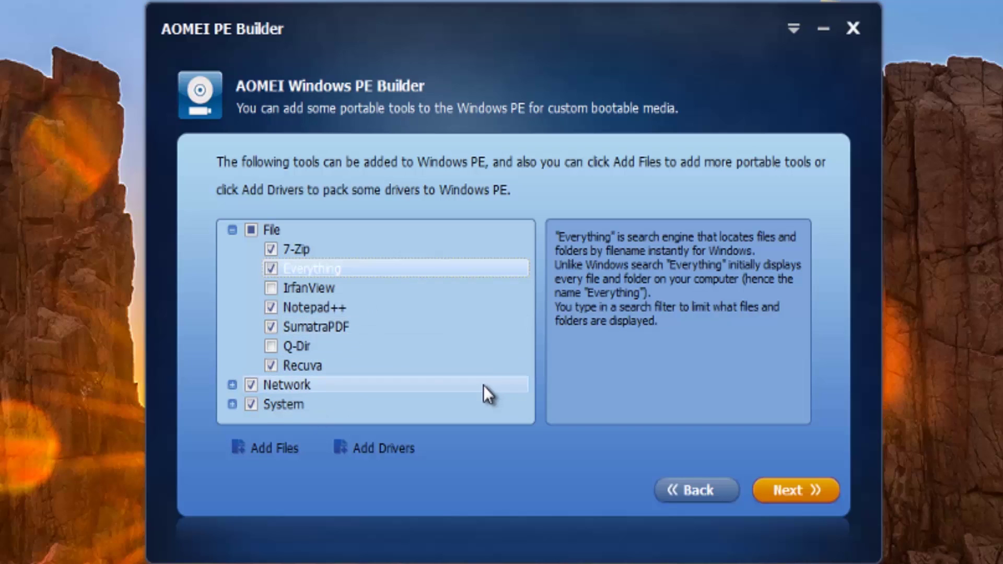
click(232, 385)
scroll(340, 374, down, 1)
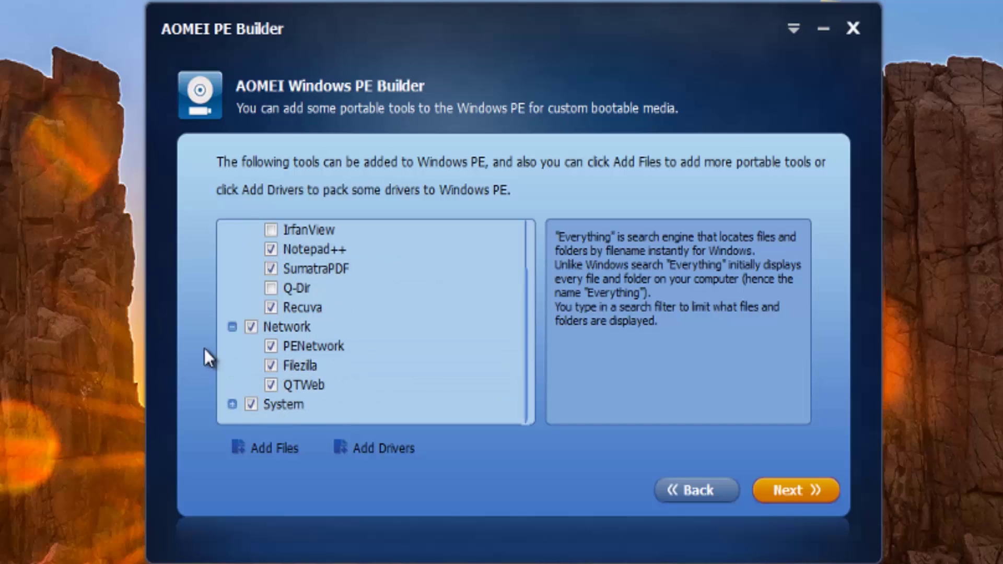
click(233, 327)
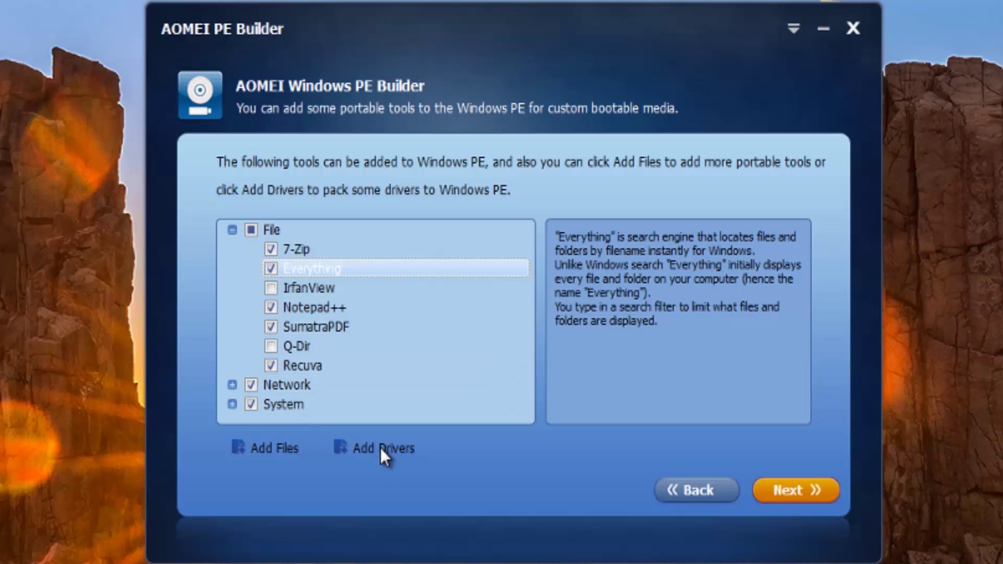
click(241, 452)
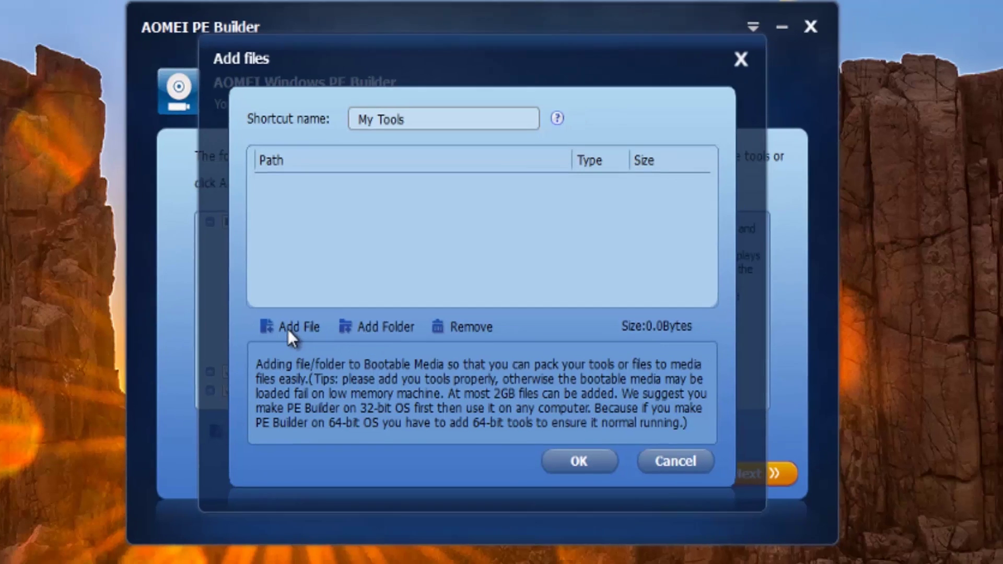
Step: Add AdwCleaner.exe from the Desktop to the My Tools file list
click(316, 339)
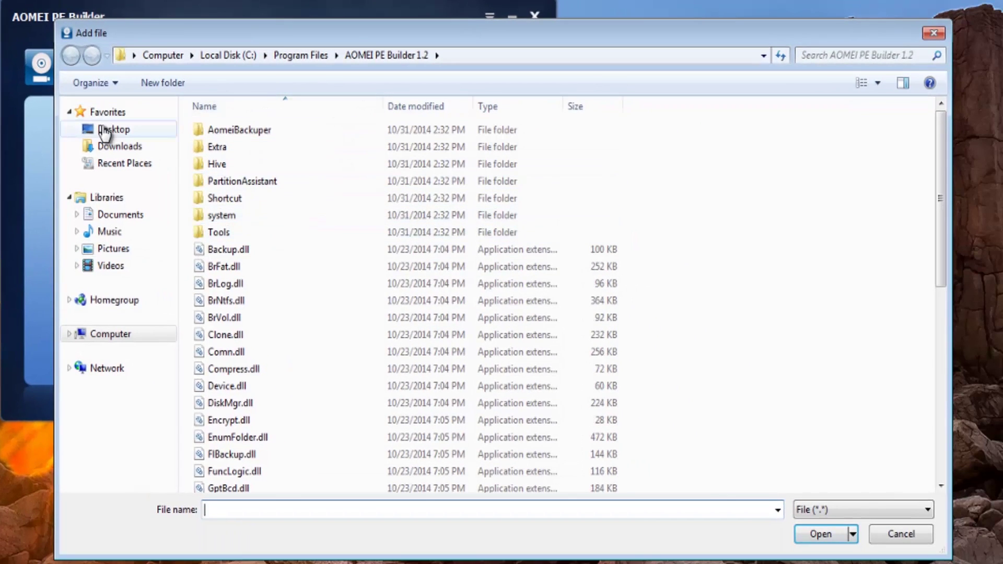
click(113, 129)
click(425, 227)
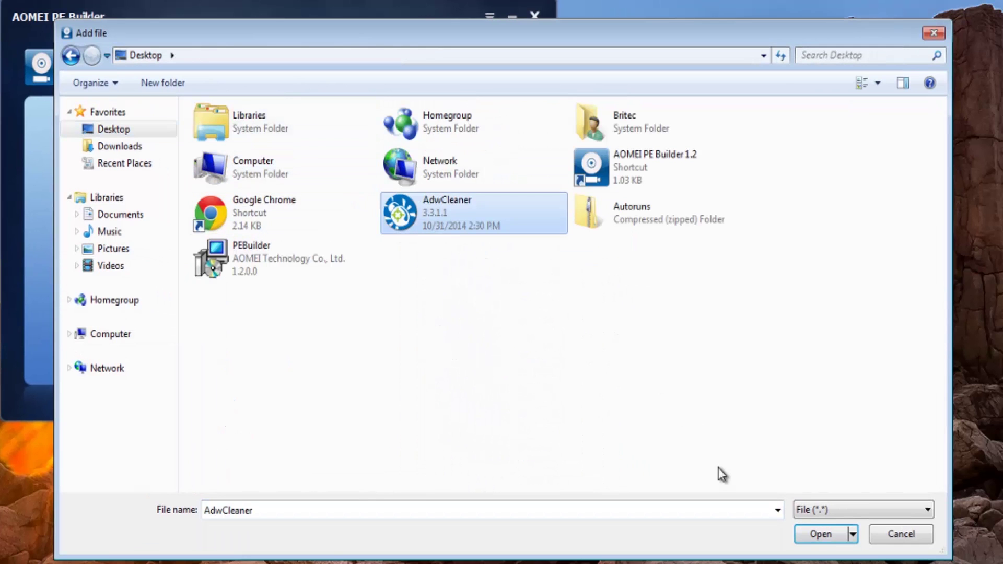
click(820, 535)
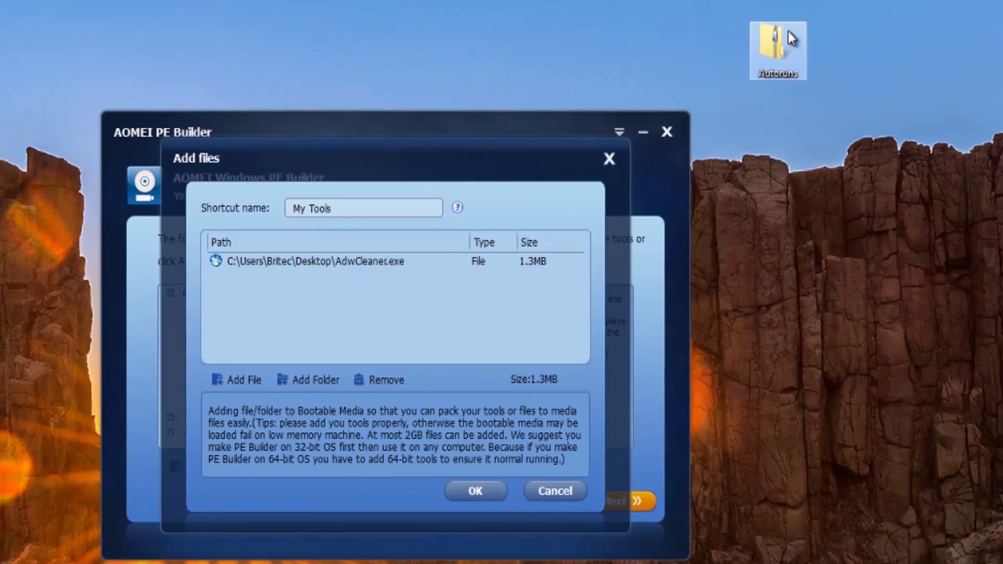
Step: Open Autoruns.zip in 7-Zip to view its contents
right_click(788, 30)
mouse_move(898, 89)
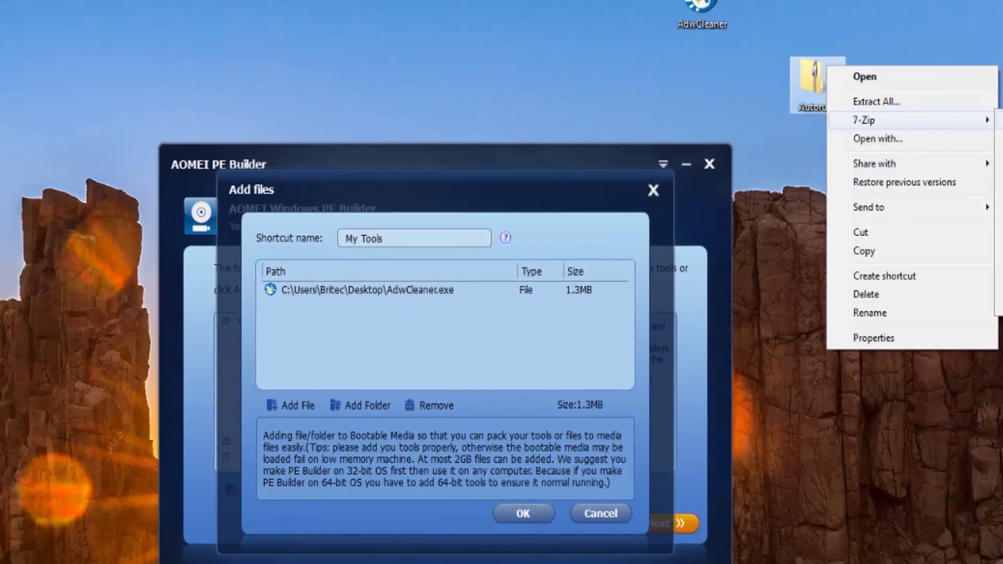
click(969, 100)
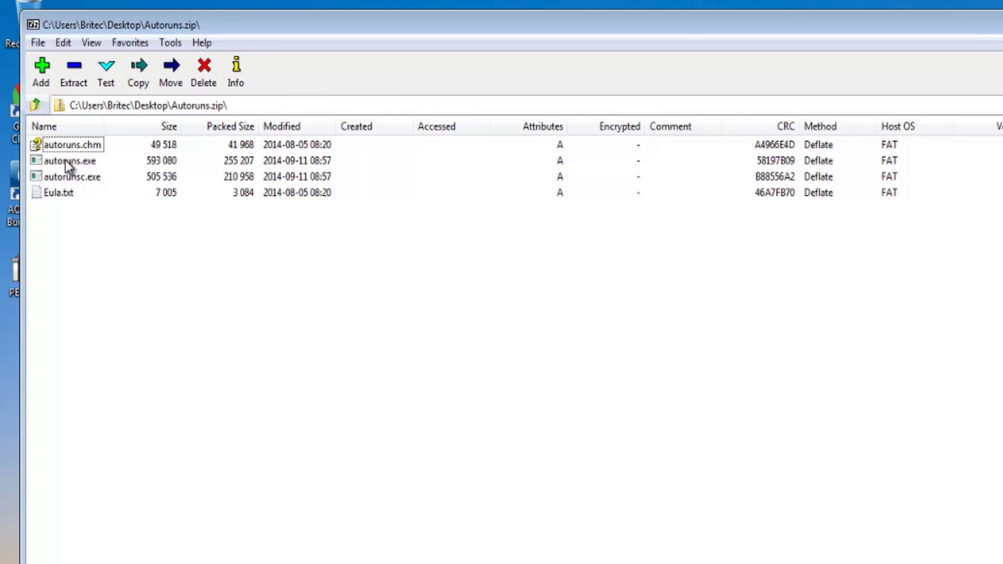
Step: Drag autoruns.exe out of Autoruns.zip onto the desktop
drag(66, 160, 522, 562)
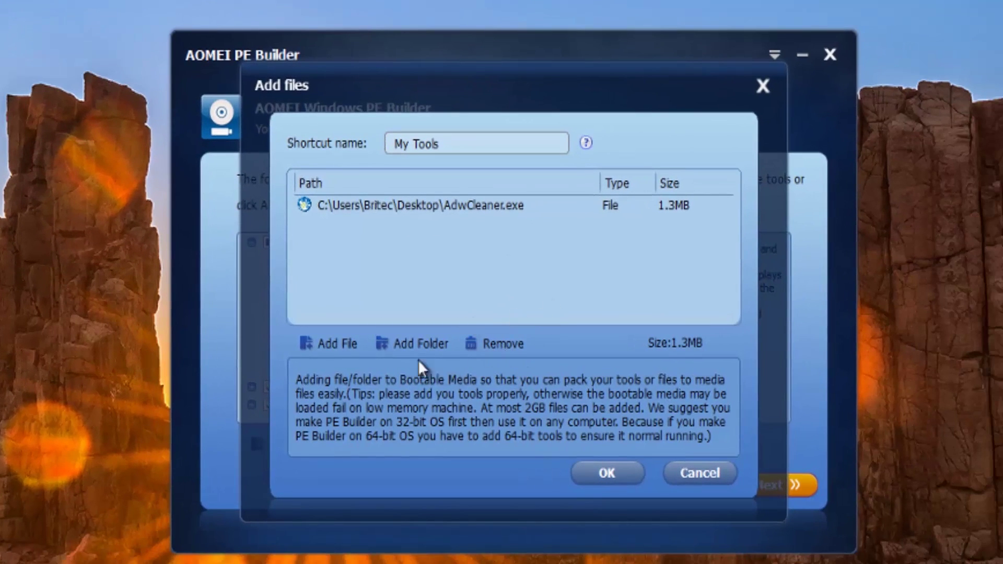
Step: Add autoruns.exe from the Desktop to My Tools, confirm with OK, and continue
click(329, 345)
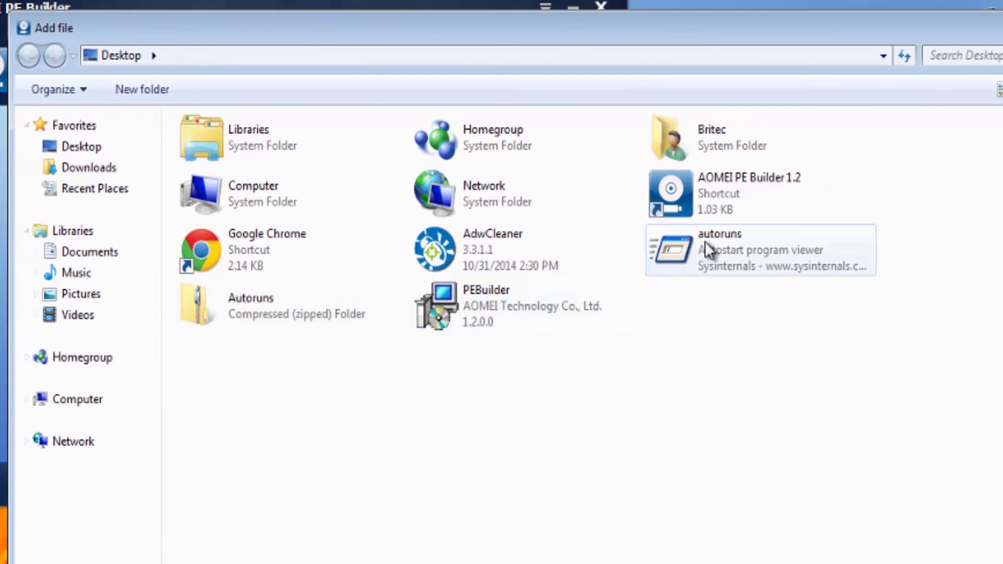
click(943, 301)
double_click(761, 250)
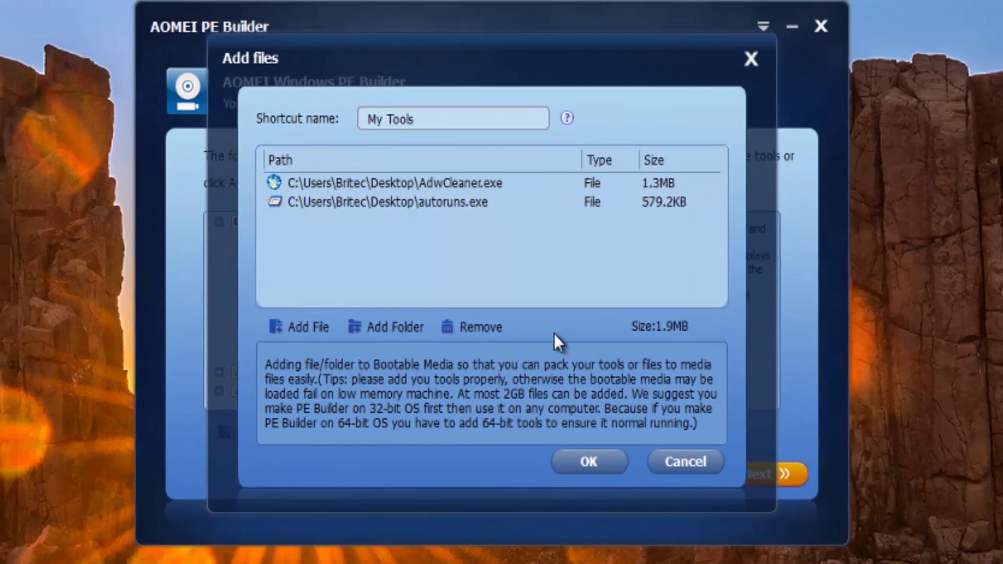
click(579, 464)
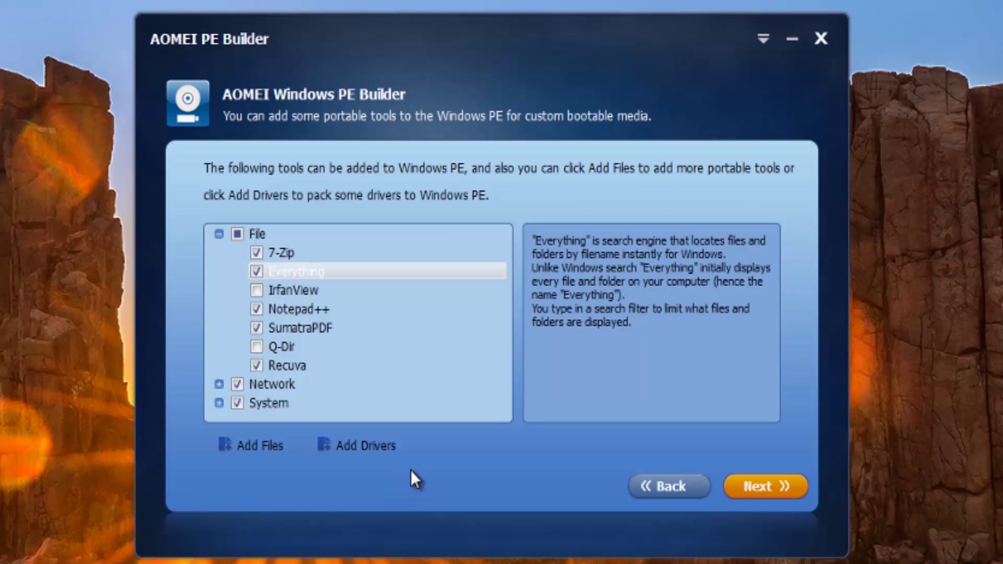
click(764, 481)
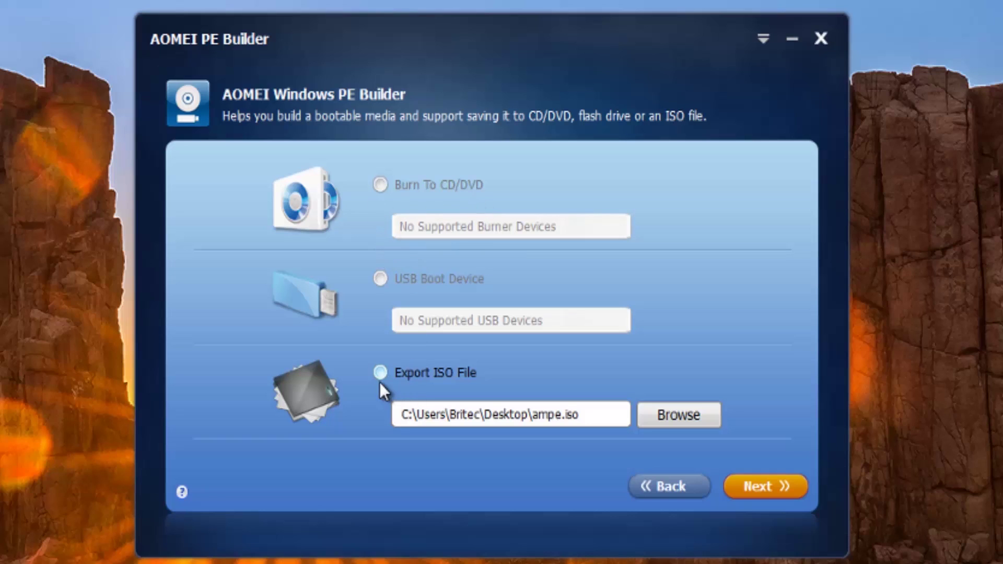
Step: Start building the bootable ISO ampe.iso on the Desktop
click(760, 487)
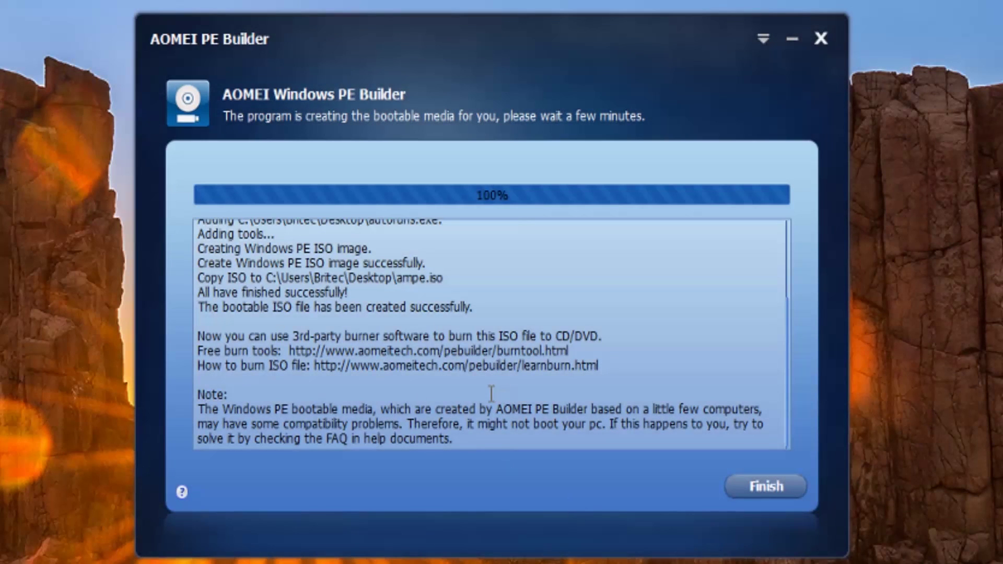
Step: Scroll through the build progress while ampe.iso is being created
scroll(351, 298, up, 2)
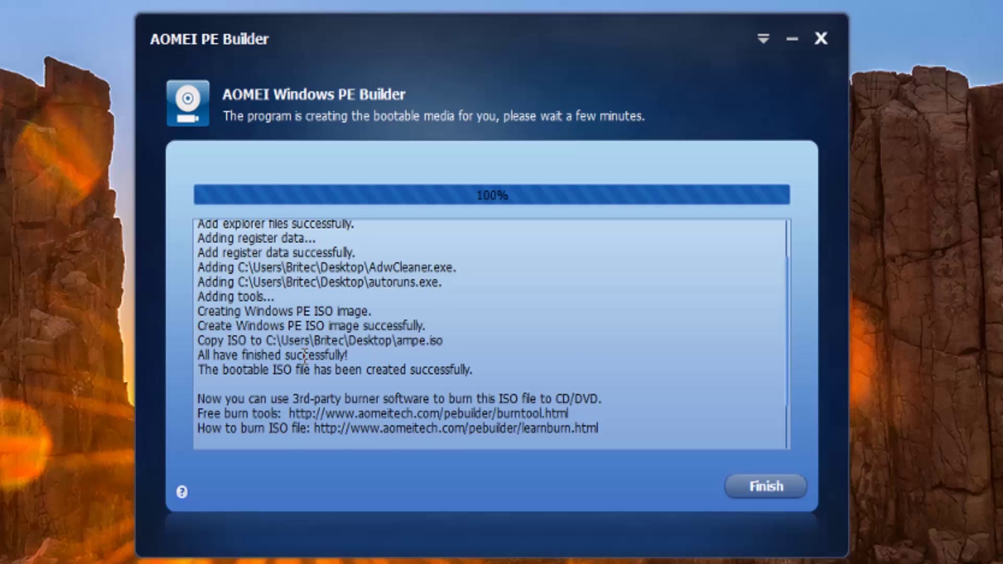
scroll(309, 345, down, 2)
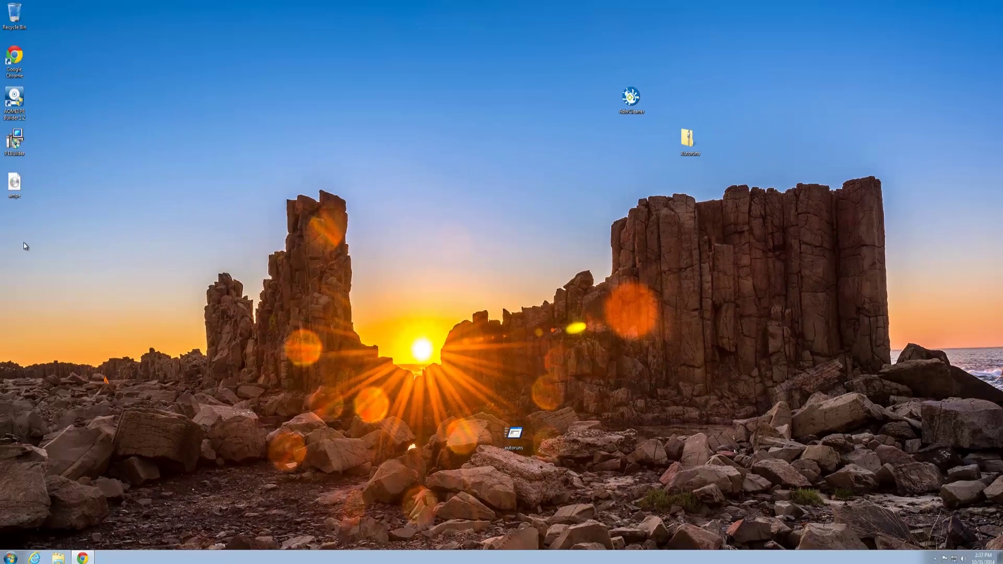
Step: Move the ampe ISO toward the desktop centre, then restart the computer from the Start menu
drag(19, 184, 430, 185)
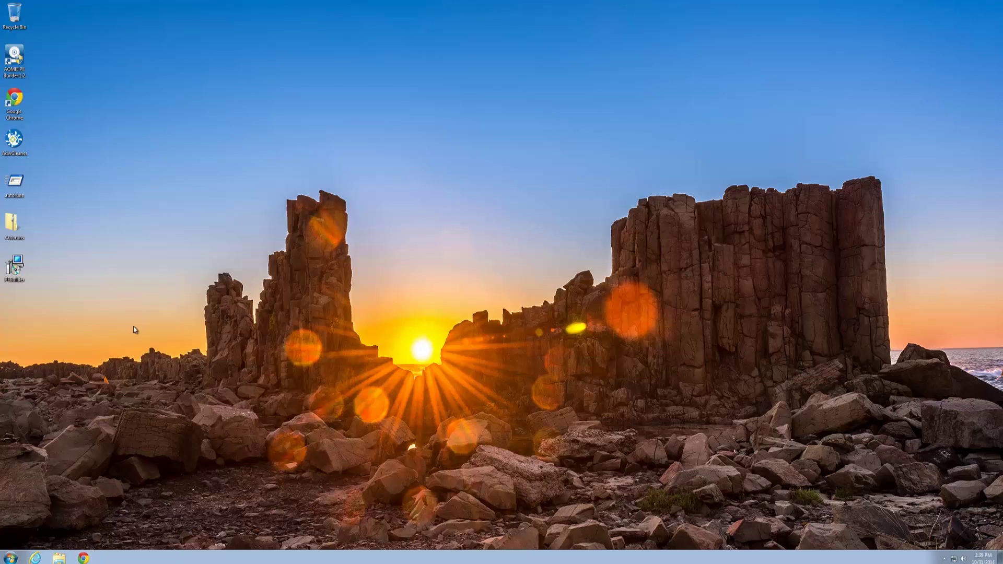
click(10, 558)
click(138, 537)
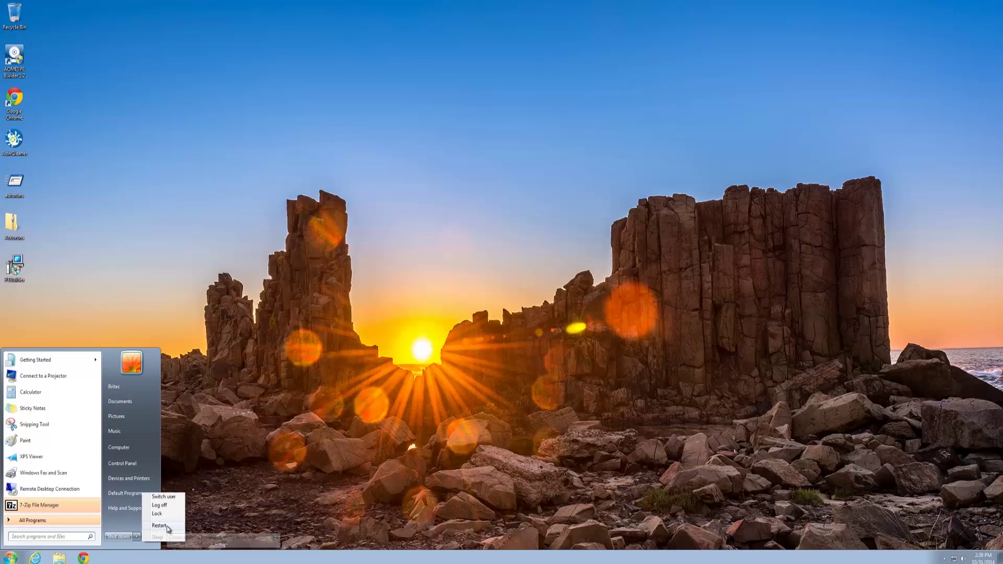
click(159, 525)
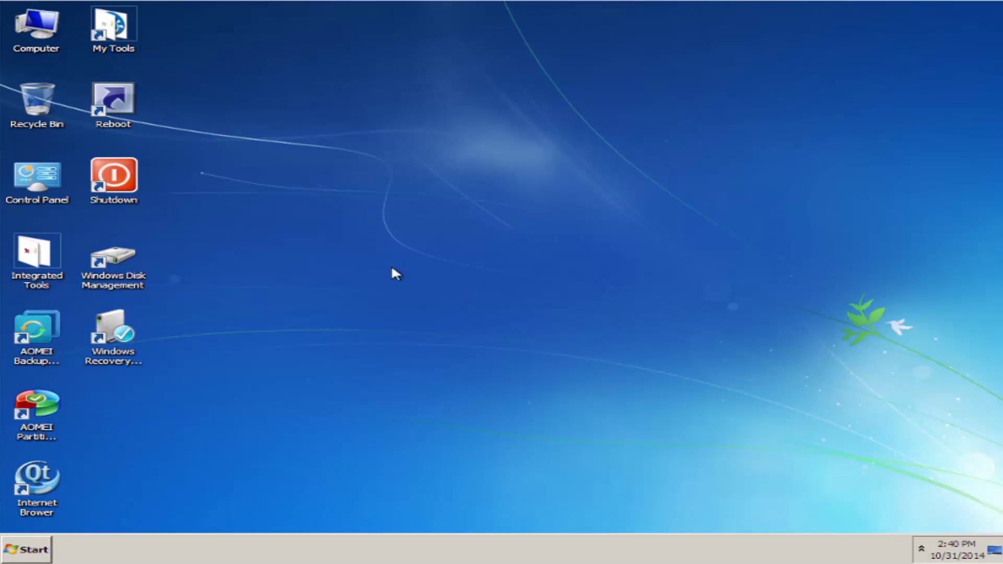
Step: Launch and close AOMEI Partition Assistant from Start, then open the My Tools desktop folder
click(35, 549)
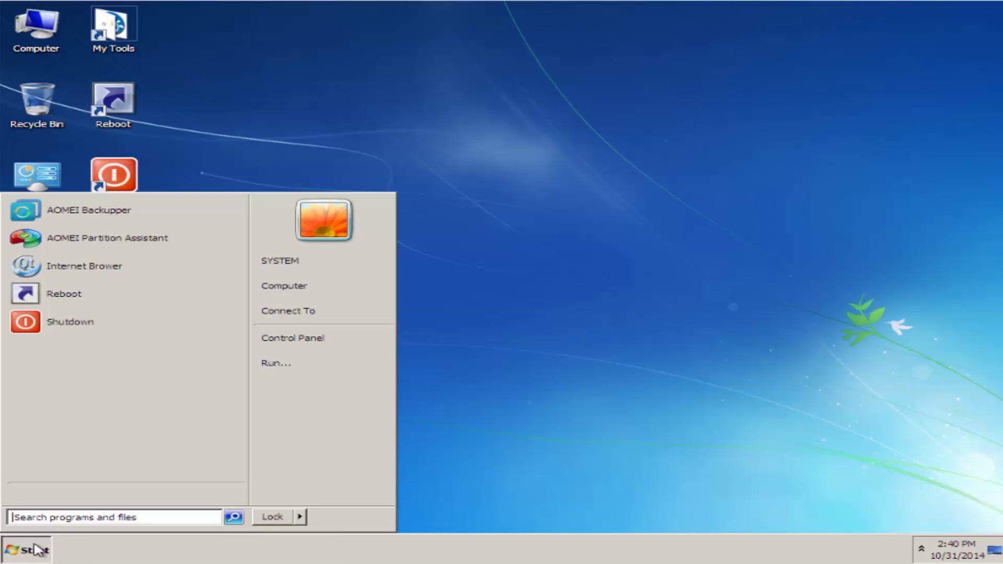
double_click(15, 561)
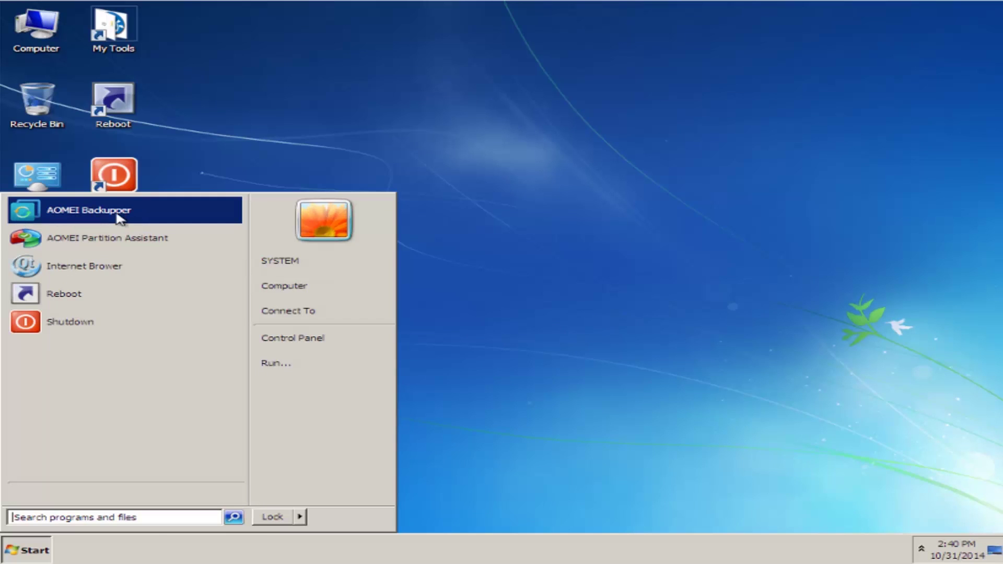
click(150, 243)
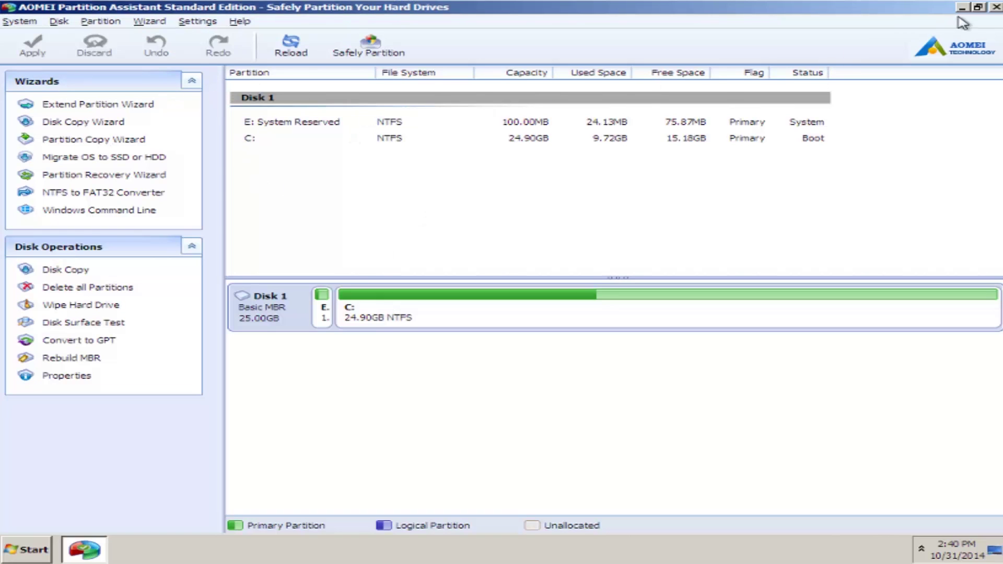
click(996, 7)
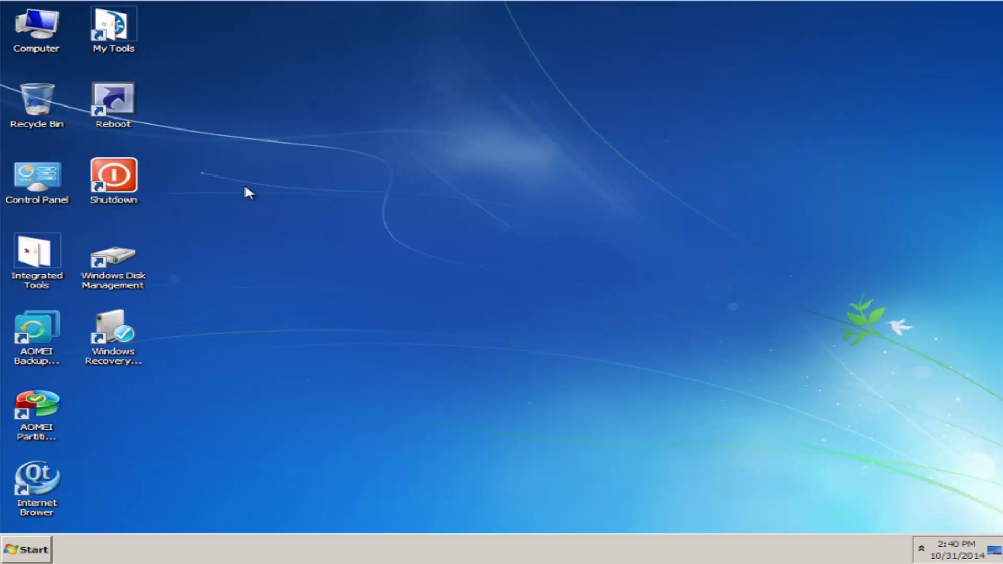
double_click(123, 34)
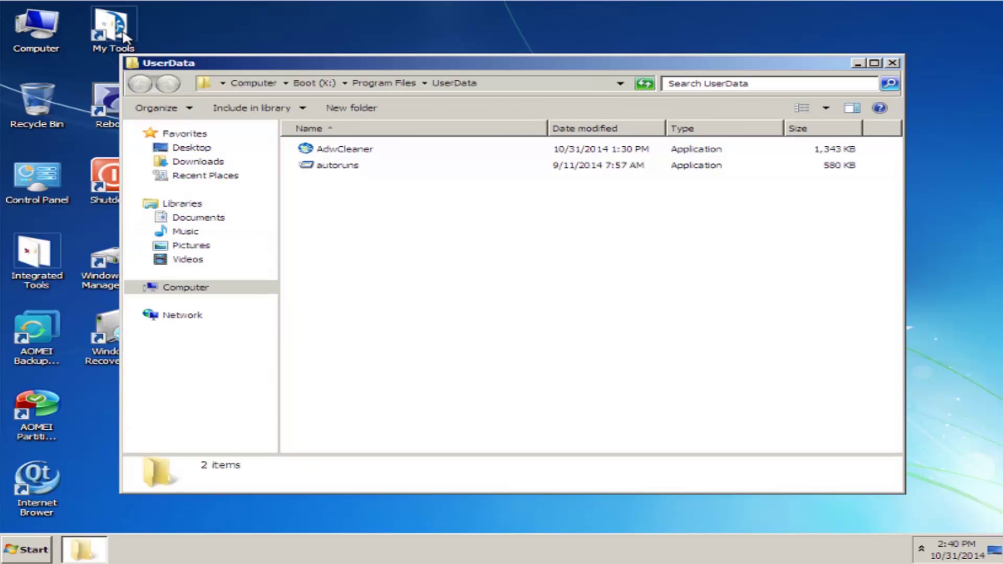
Step: Run Autoruns from the tools folder, accept its licence, and close it
double_click(339, 166)
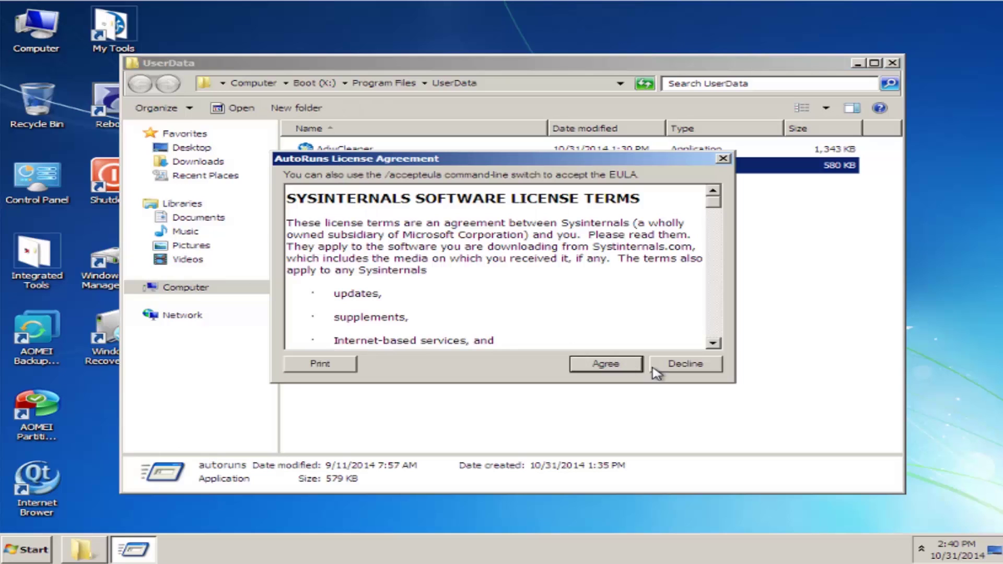
click(618, 365)
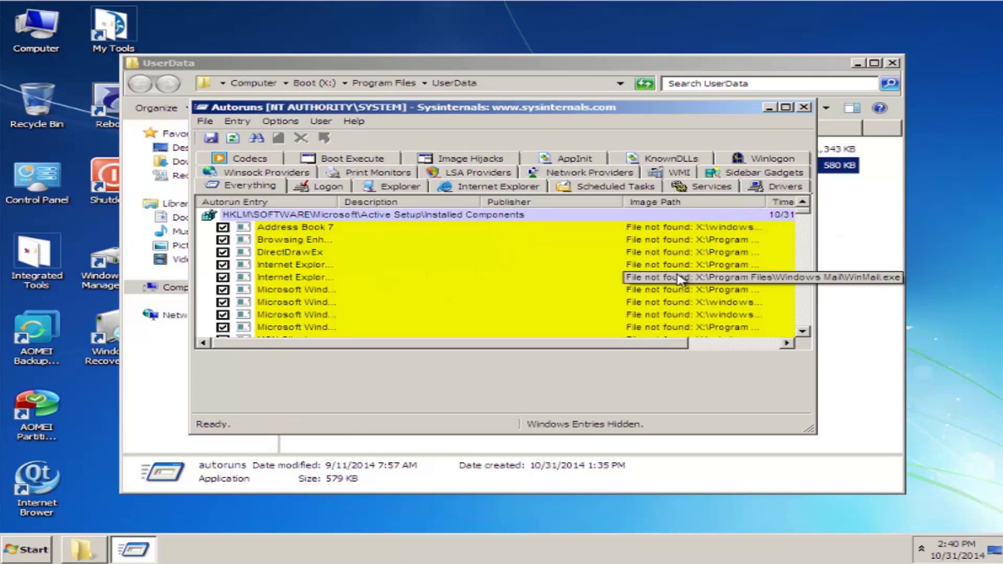
click(804, 107)
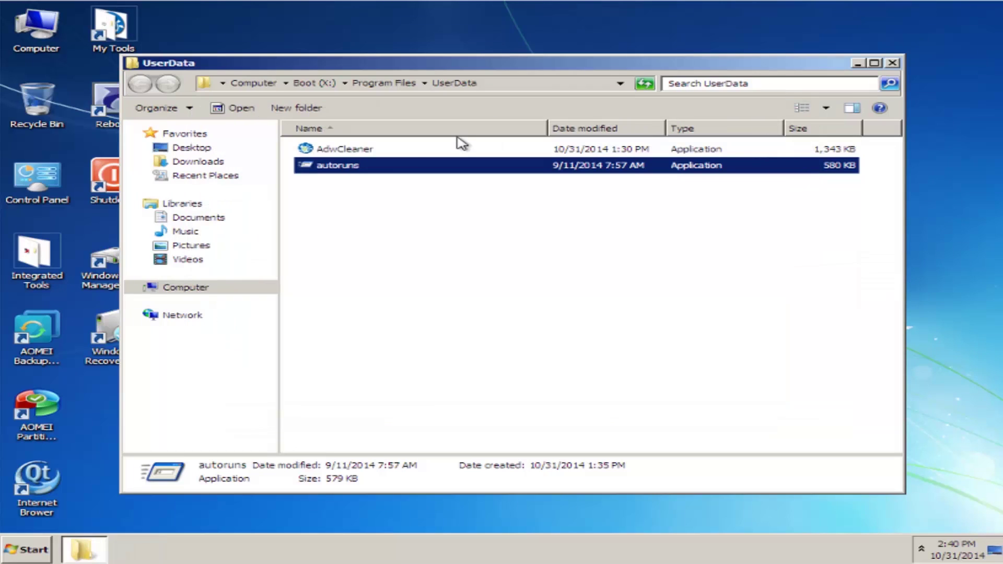
Step: Launch AdwCleaner, accept its terms of use, and close the UserData folder window
double_click(338, 149)
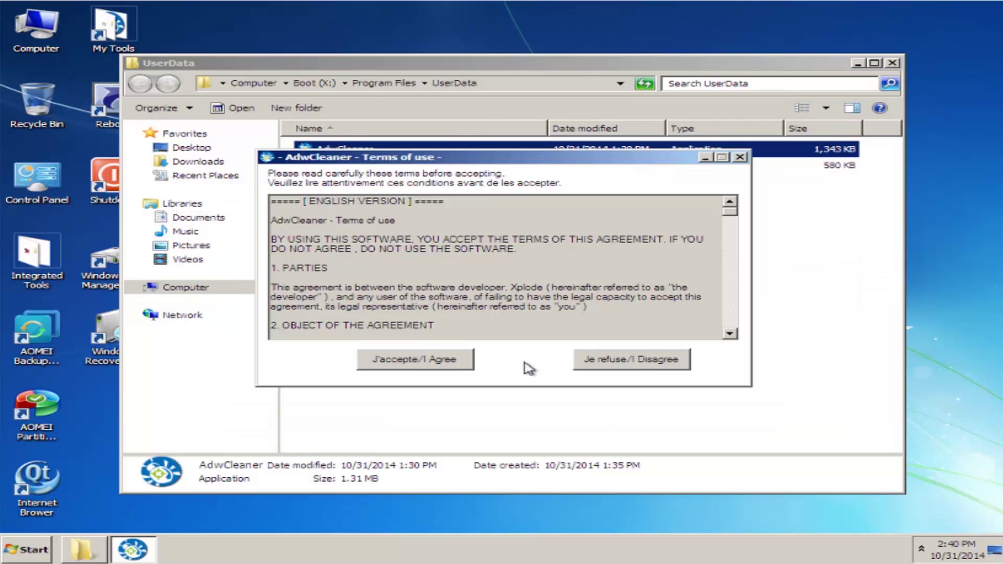
click(441, 363)
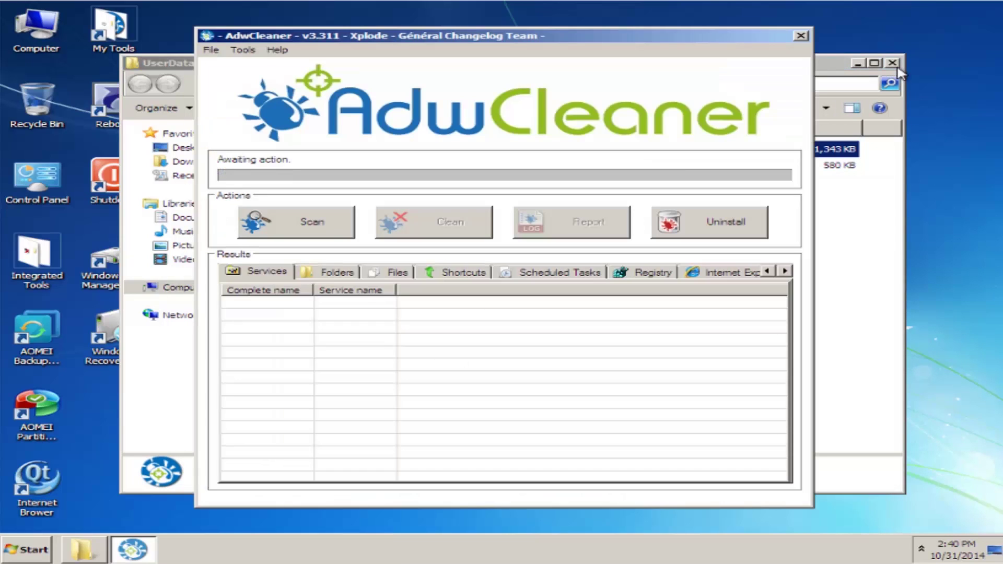
click(892, 64)
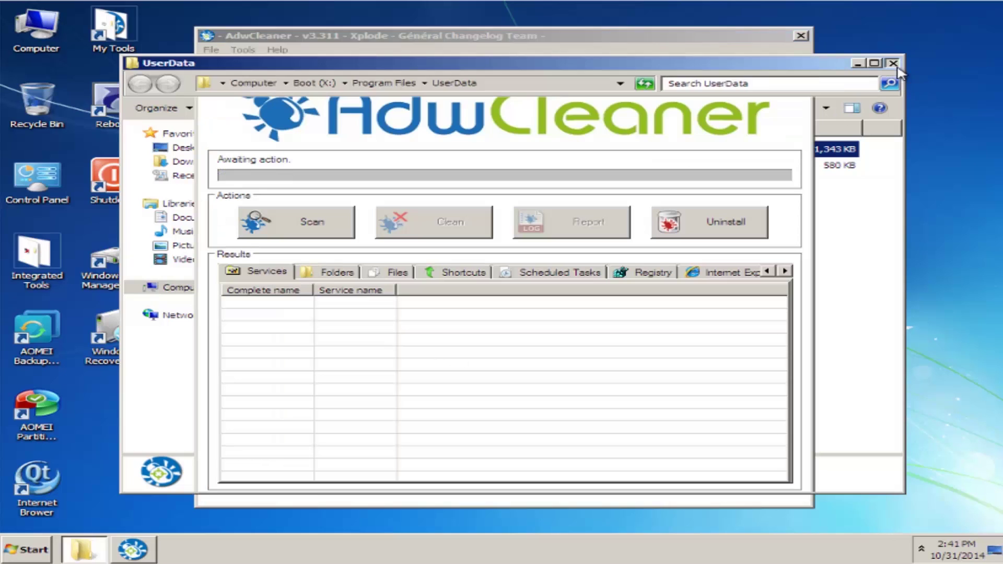
Step: Close the AdwCleaner window to clear the Windows PE desktop
click(801, 36)
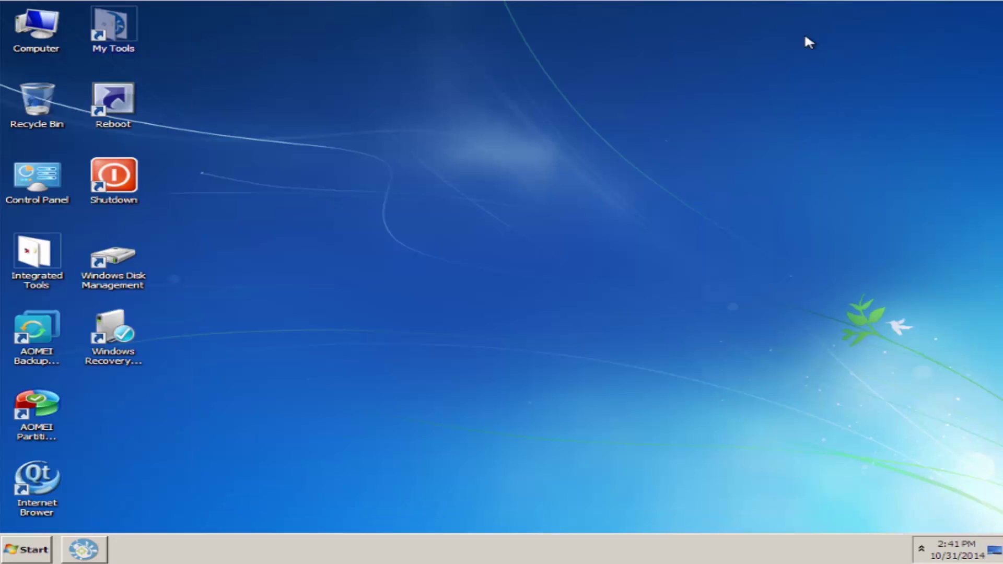